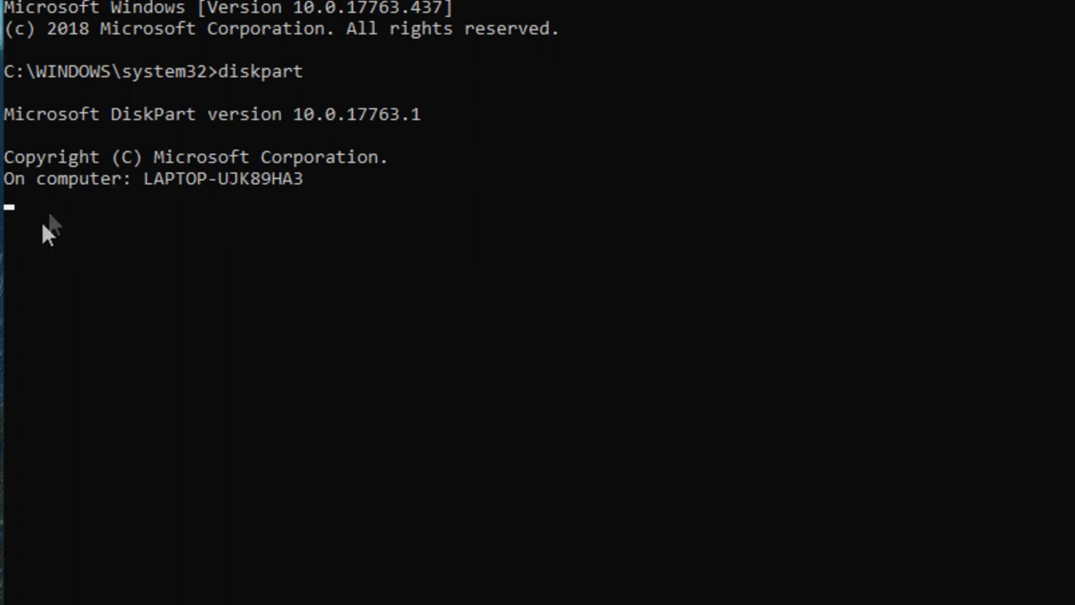
# List the computer's disks in DiskPart and select disk 3
pyautogui.write('list disk')
pyautogui.press('Return')
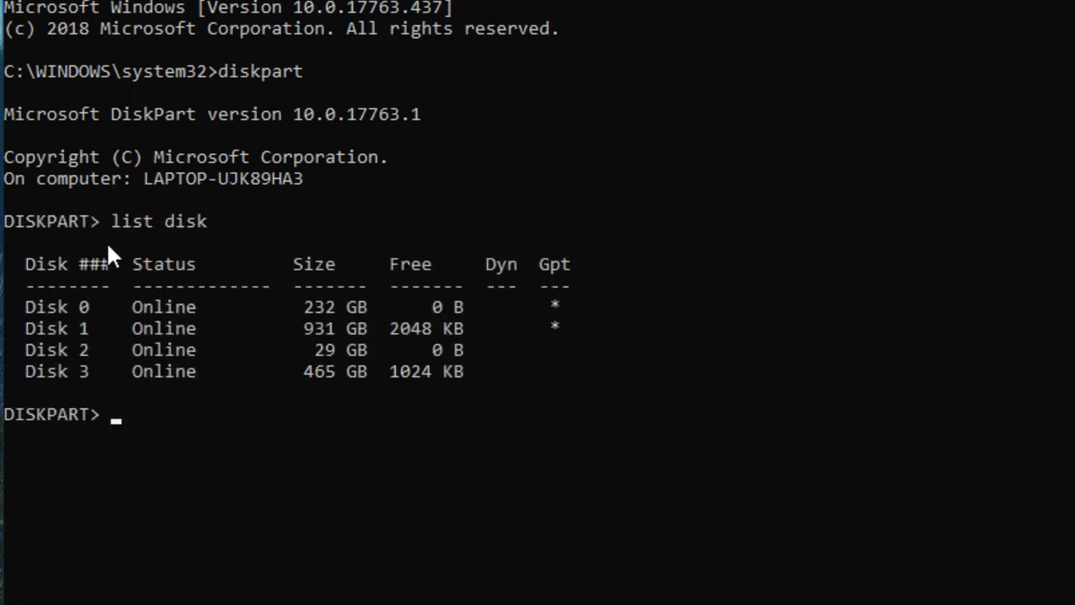
pyautogui.write('selectrdisk 3')
pyautogui.press('Return')
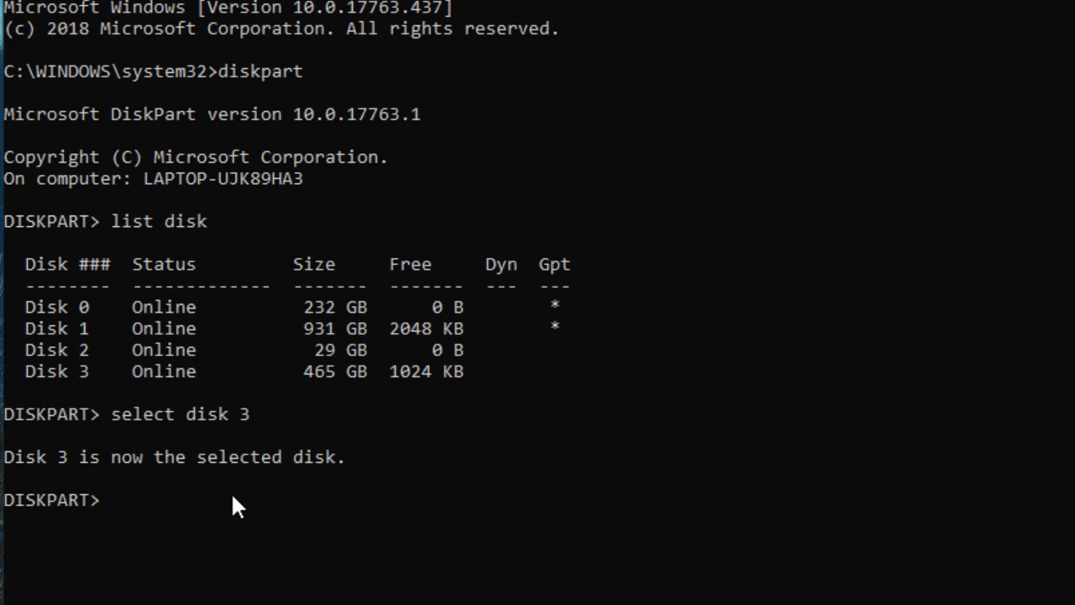
# Clean the selected disk, then exit DiskPart and close the Command Prompt window
pyautogui.write('clean')
pyautogui.press('Return')
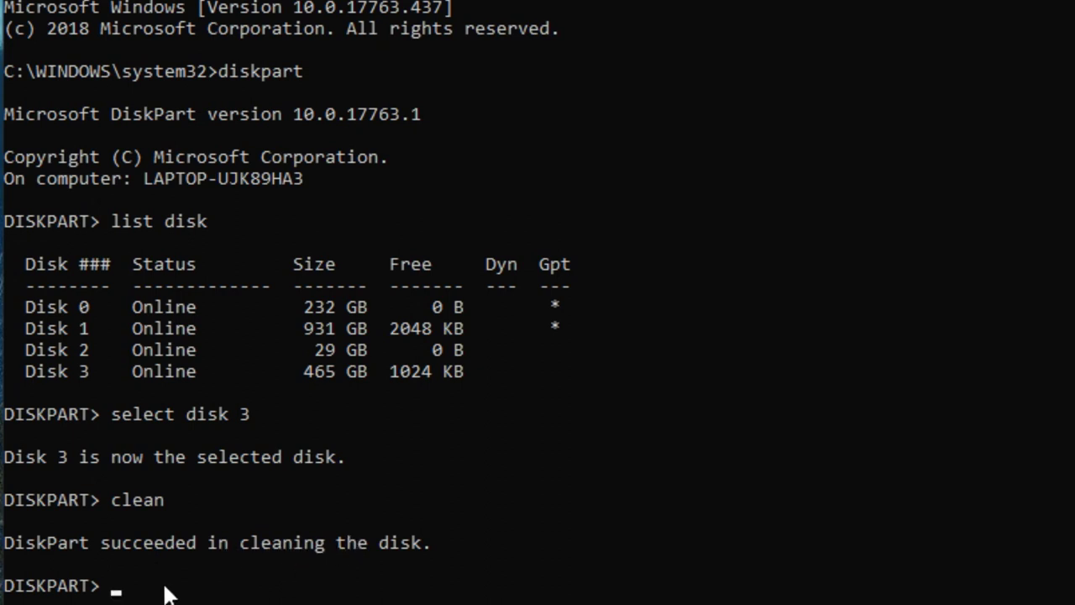
pyautogui.write('exit')
pyautogui.press('Return')
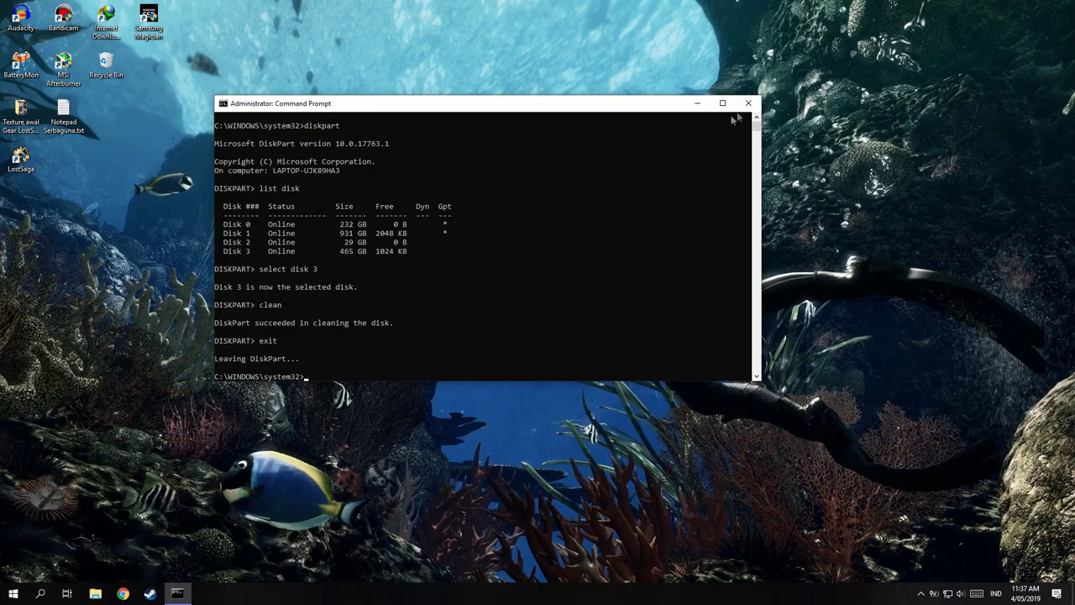
pyautogui.click(746, 107)
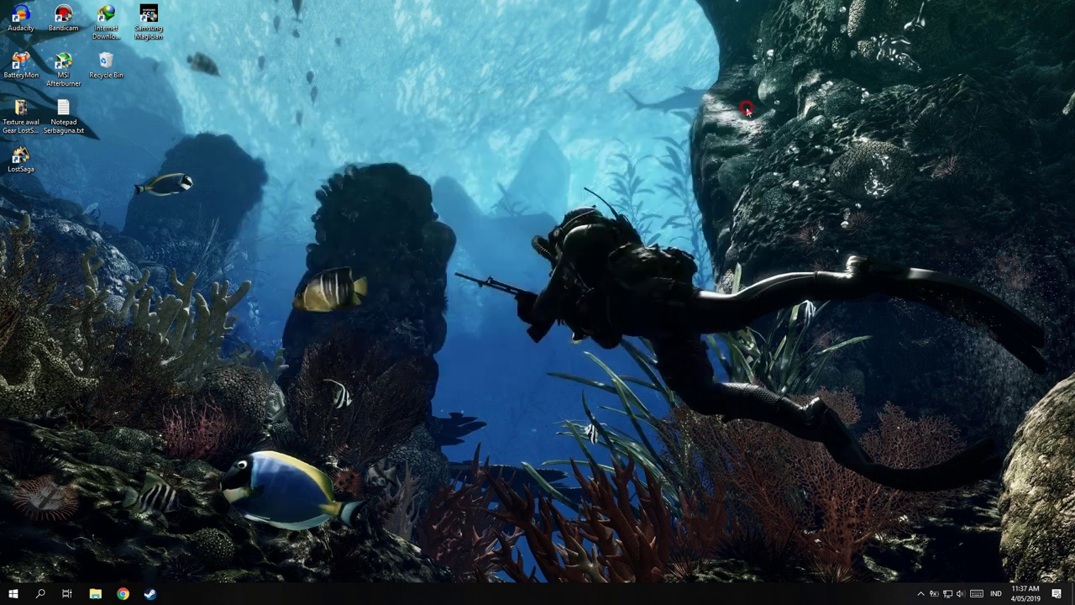
# Search Windows for "disk mana" and open "Create and format hard disk partitions"
pyautogui.click(25, 594)
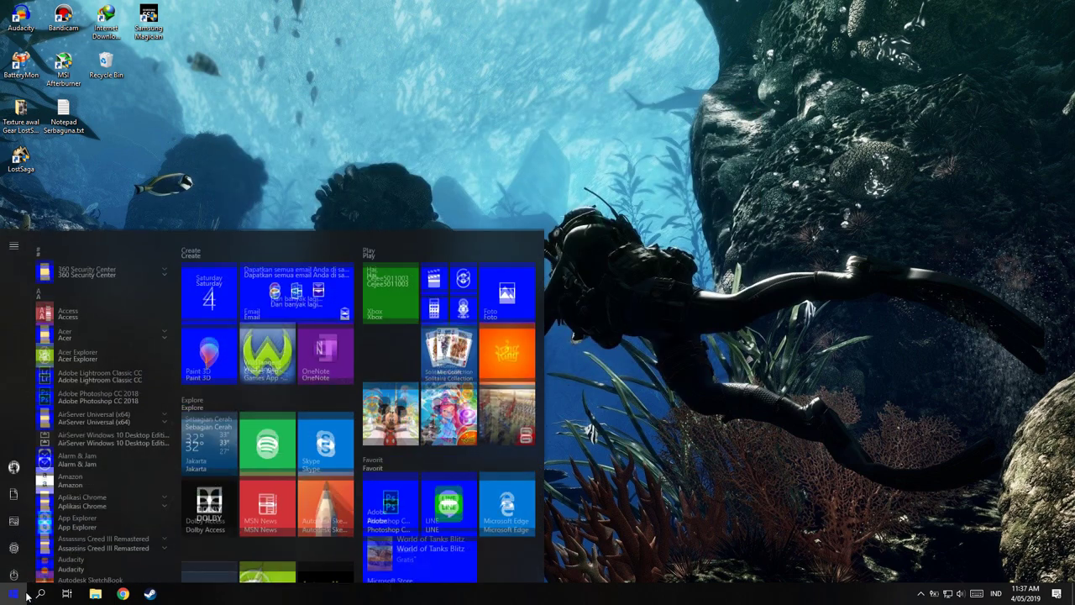
pyautogui.write('disk')
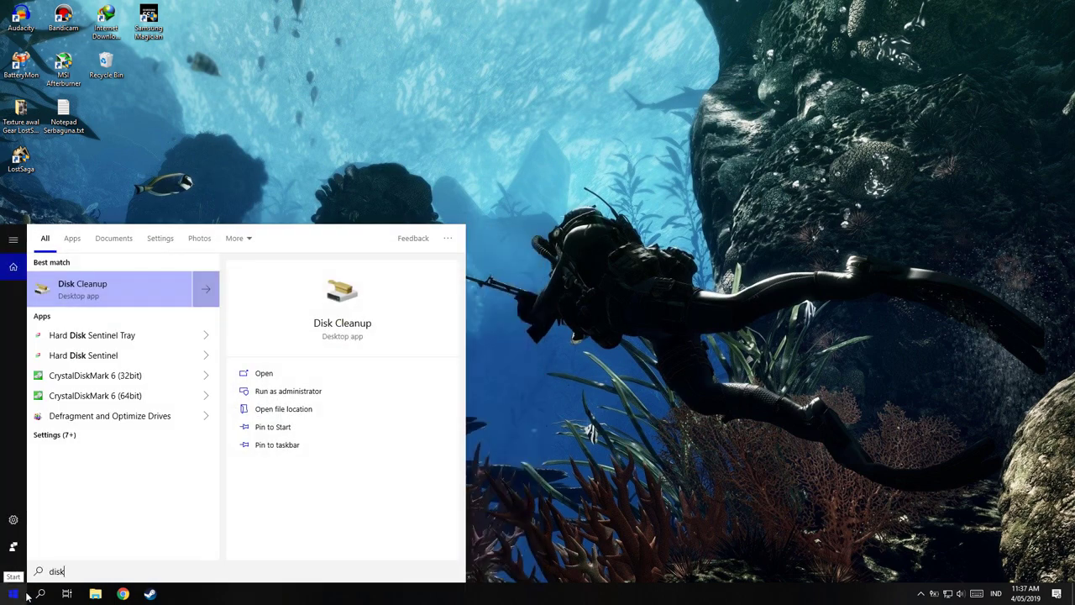
pyautogui.write(' mana')
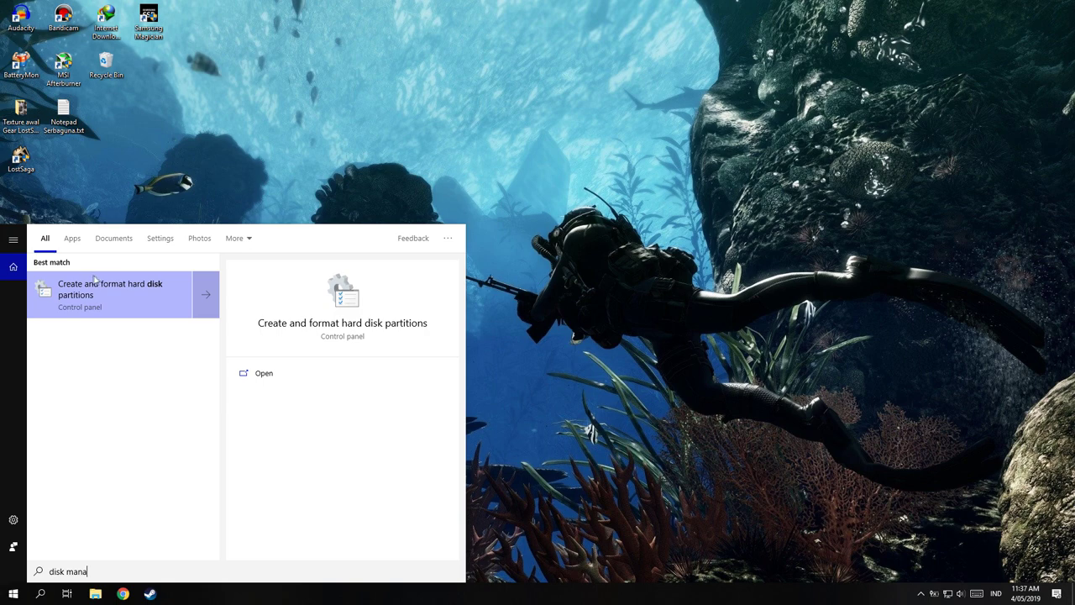
pyautogui.click(126, 308)
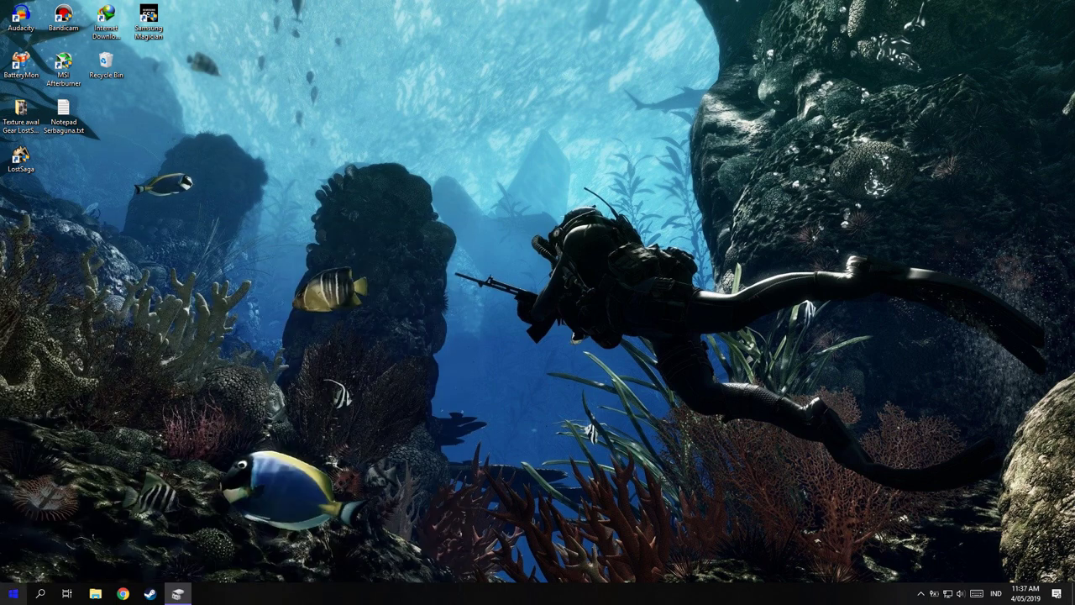
# Initialize Disk 3 with the MBR (Master Boot Record) partition style
pyautogui.moveTo(253, 62); pyautogui.dragTo(556, 61)
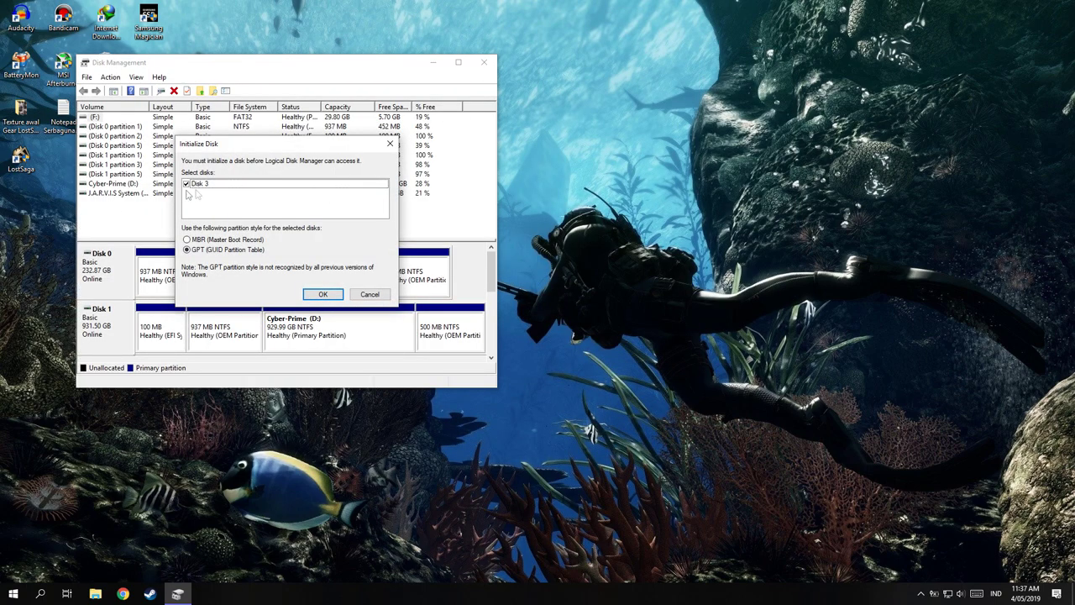
pyautogui.click(187, 240)
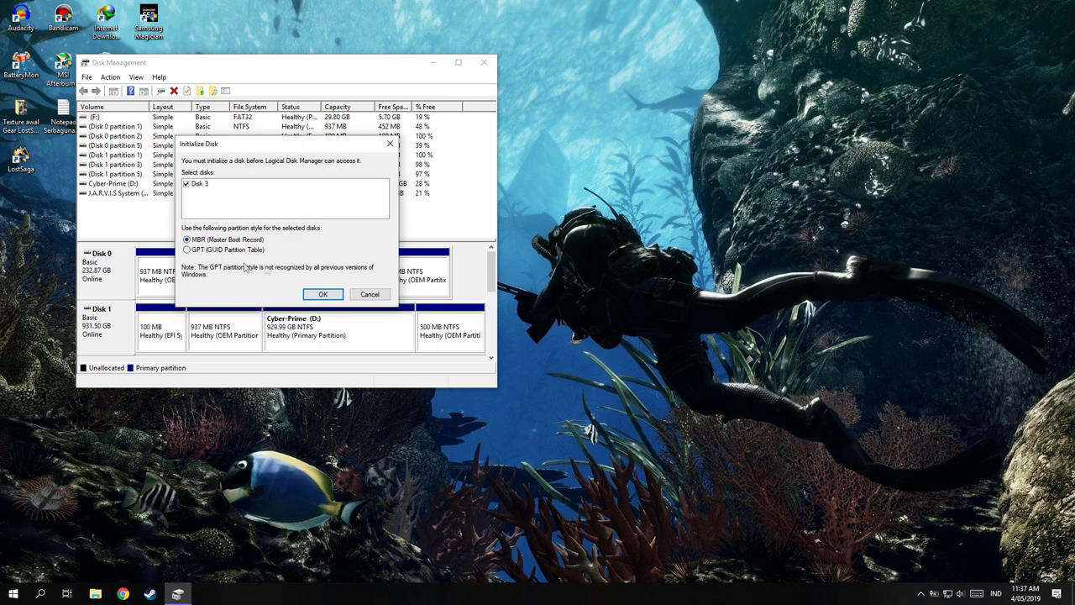
pyautogui.click(322, 296)
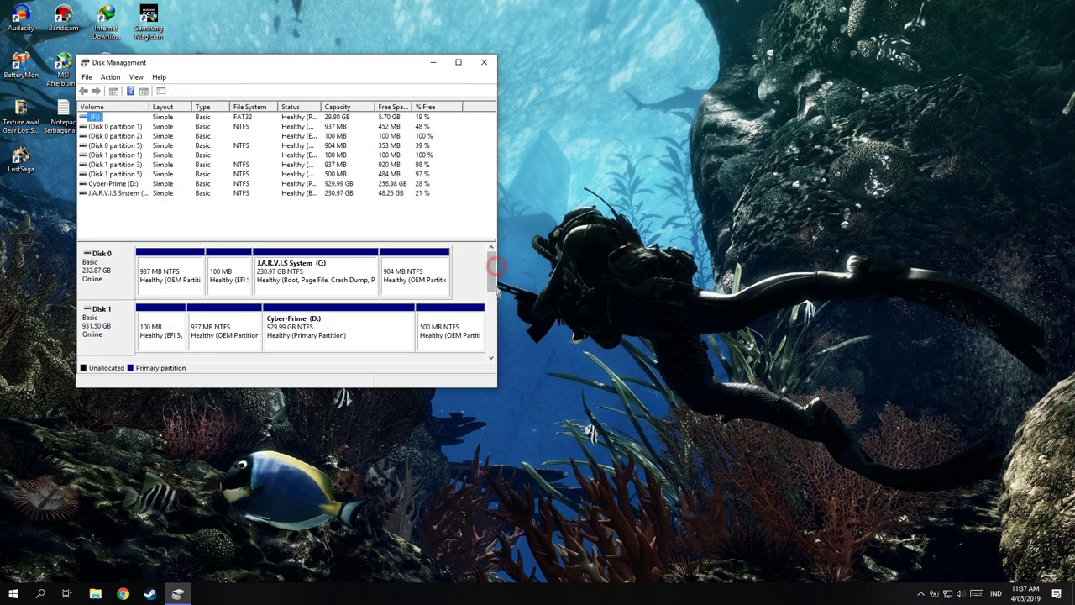
# Take Disk 3 offline and bring it back online
pyautogui.moveTo(497, 271); pyautogui.dragTo(502, 339)
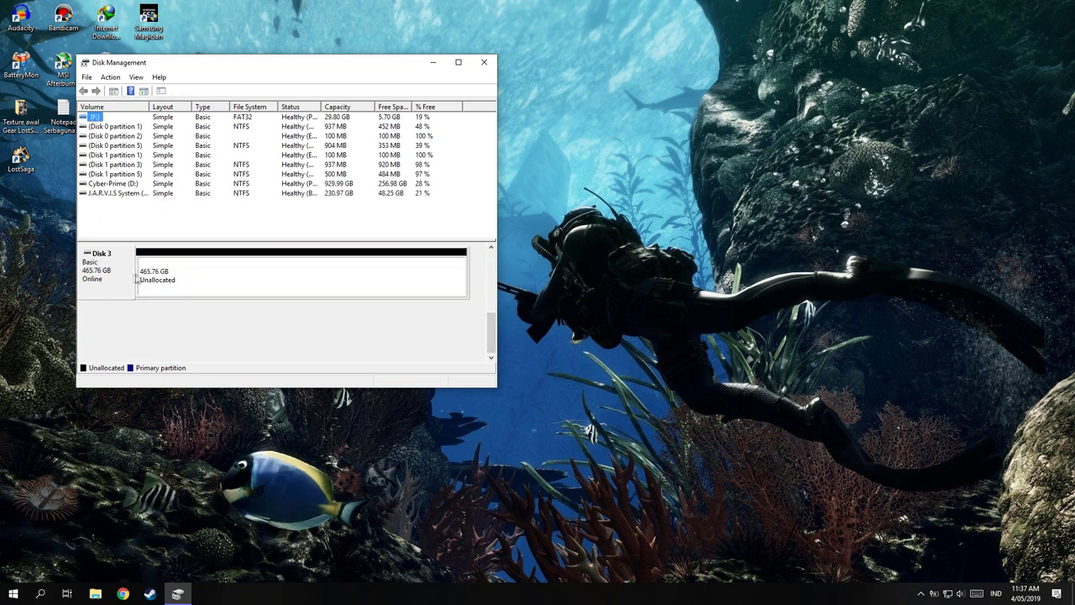
pyautogui.rightClick(110, 278)
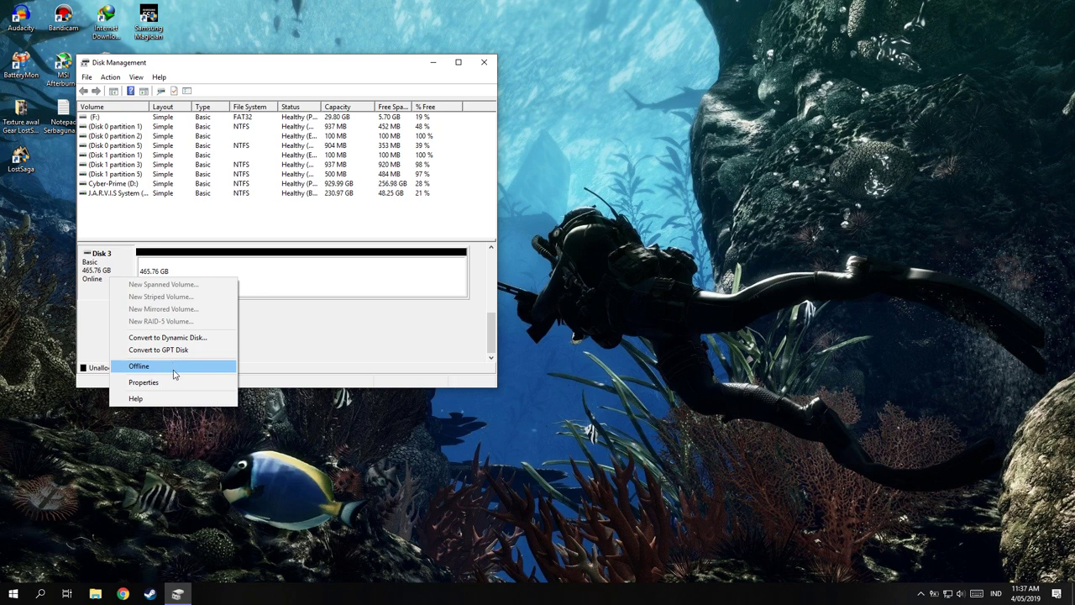
pyautogui.click(166, 369)
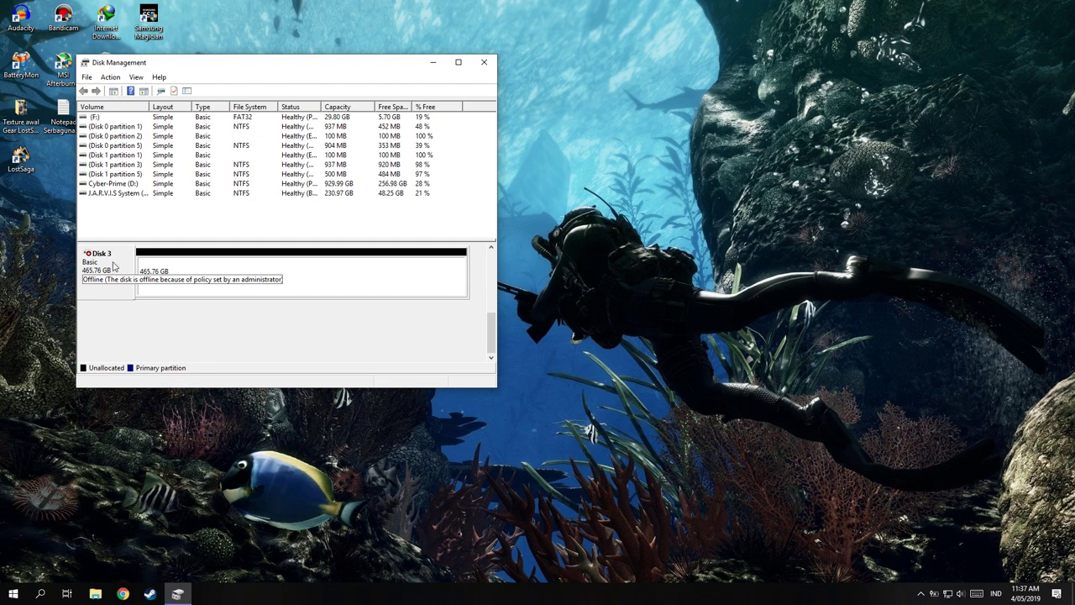
pyautogui.rightClick(113, 266)
pyautogui.click(144, 269)
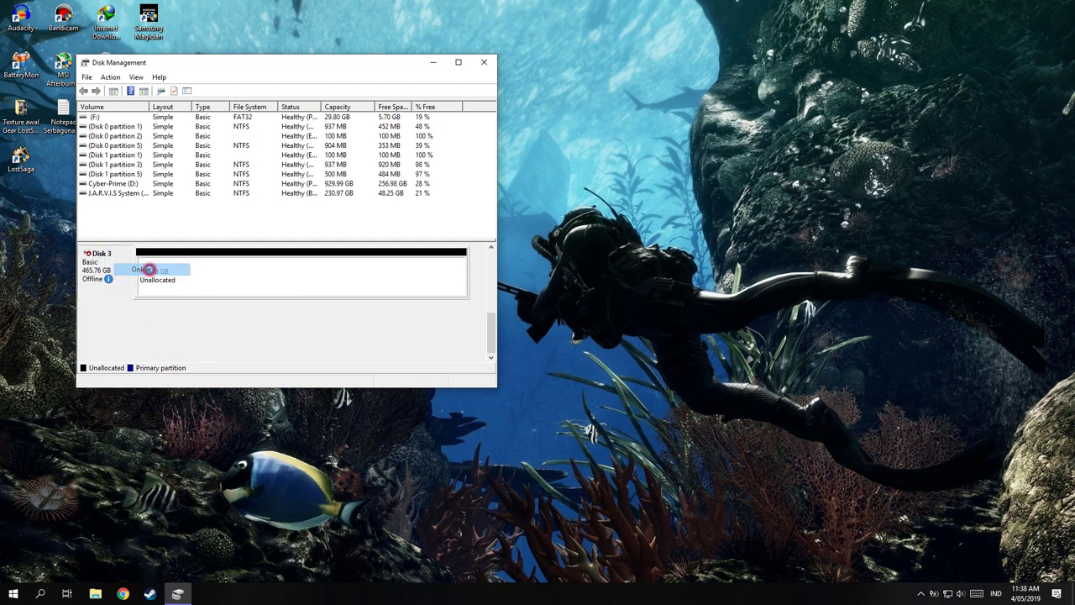
pyautogui.rightClick(110, 285)
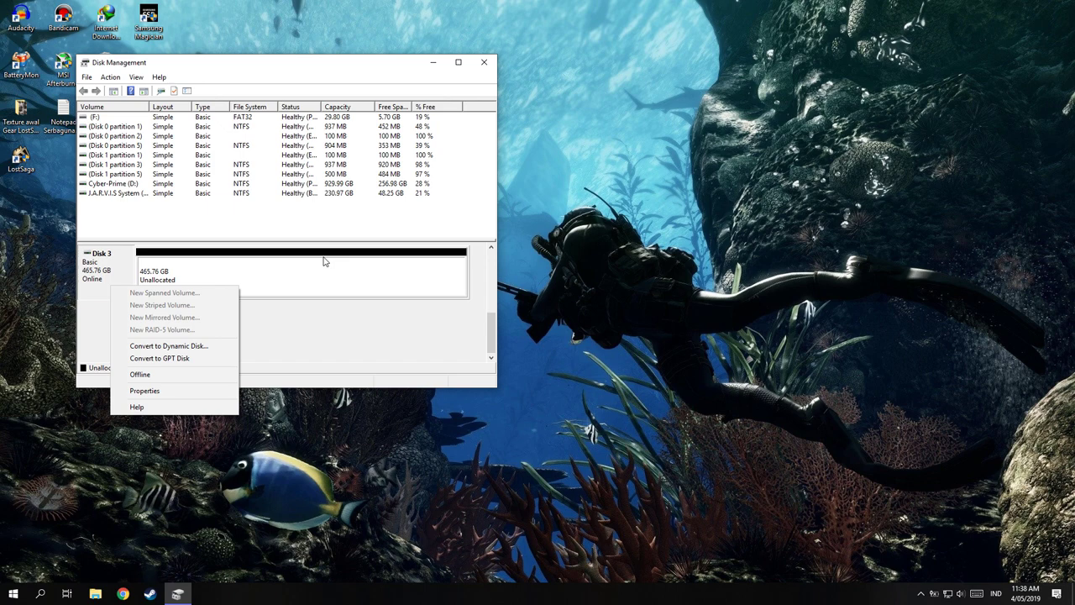
# Create a new simple volume in Disk 3's unallocated space, accepting the wizard's default settings
pyautogui.click(305, 274)
pyautogui.rightClick(307, 275)
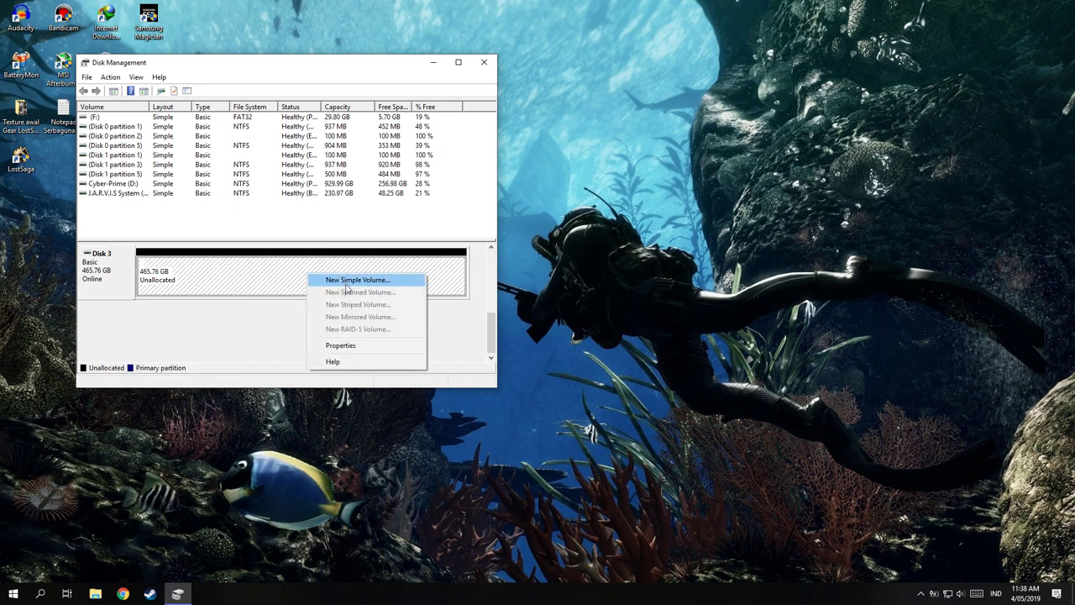
pyautogui.click(343, 282)
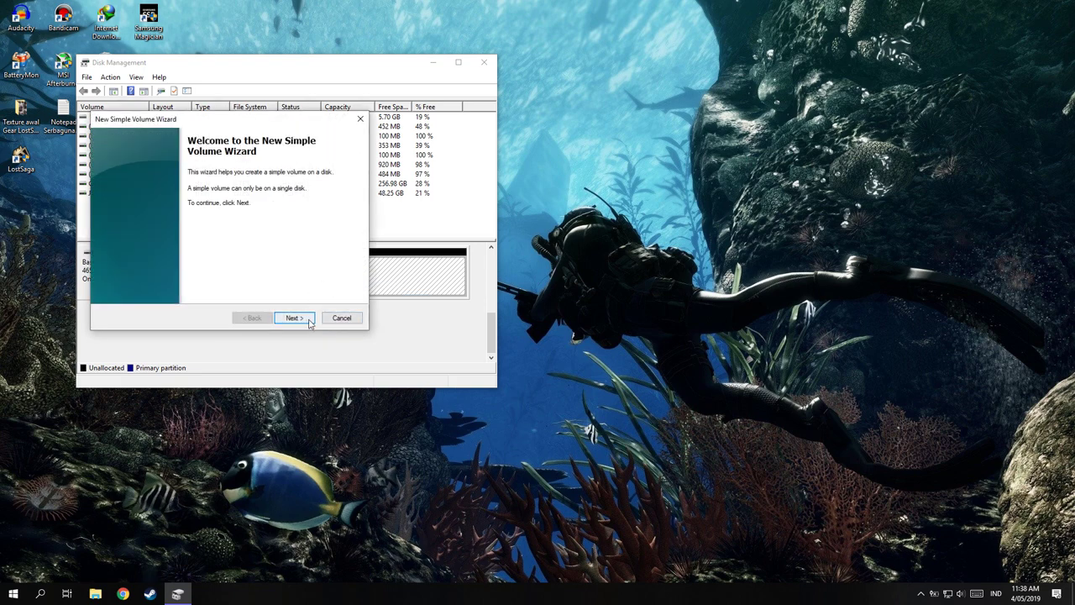
pyautogui.click(303, 318)
pyautogui.click(296, 317)
pyautogui.click(293, 317)
pyautogui.click(294, 317)
pyautogui.click(294, 318)
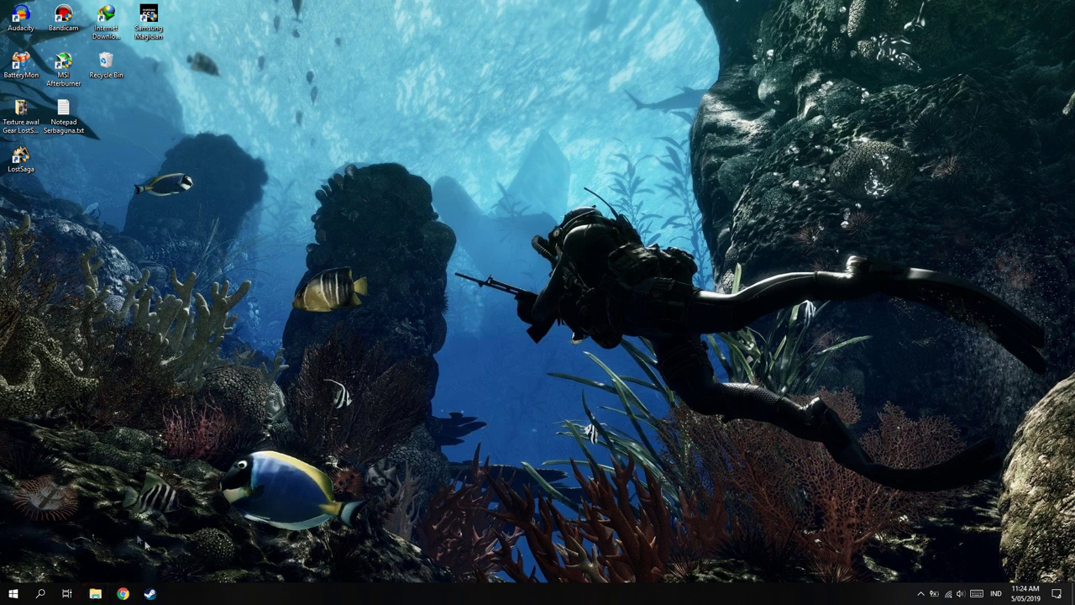
# Open File Explorer and run guiformat.exe from the Programs folder in Downloads
pyautogui.press('super+e')
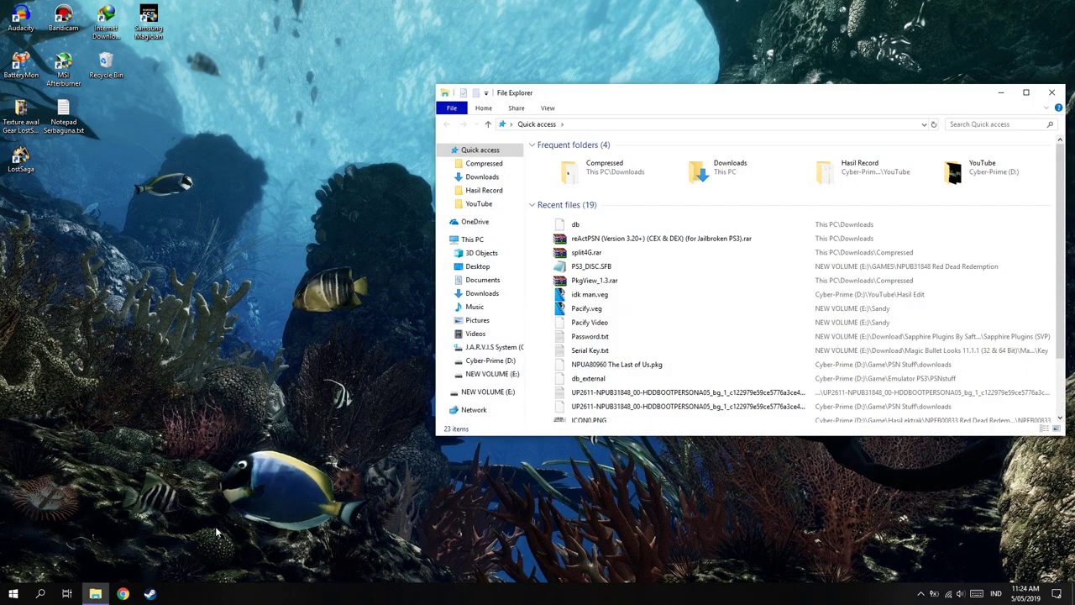
pyautogui.click(485, 293)
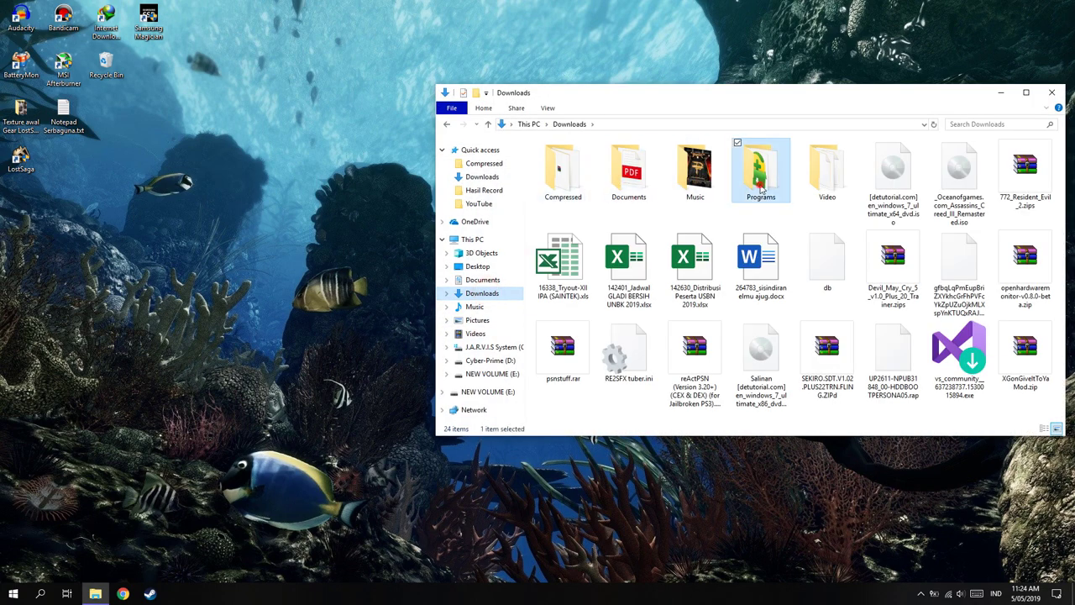
pyautogui.doubleClick(761, 168)
pyautogui.click(586, 158)
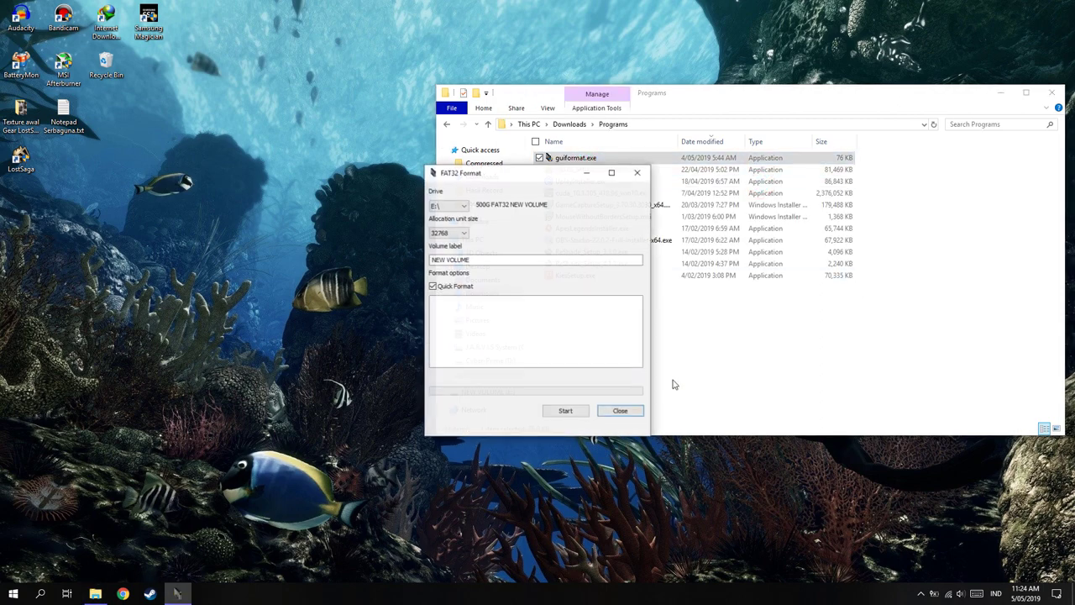
# Try to format drive E: as FAT32 with a 32768 allocation unit size and Quick Format enabled
pyautogui.moveTo(536, 174); pyautogui.dragTo(724, 159)
pyautogui.click(654, 192)
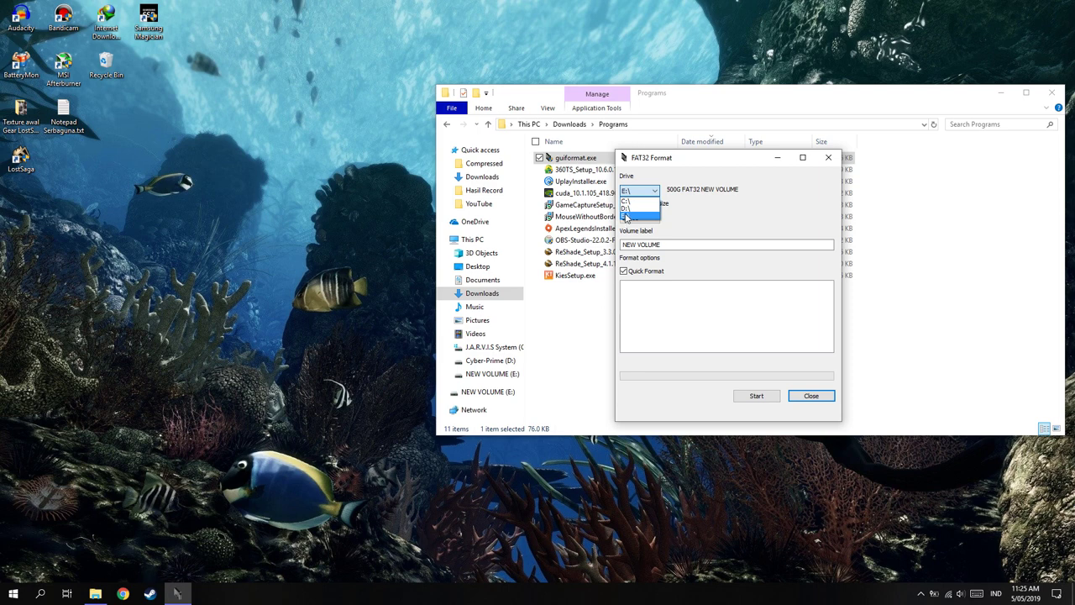
pyautogui.click(626, 216)
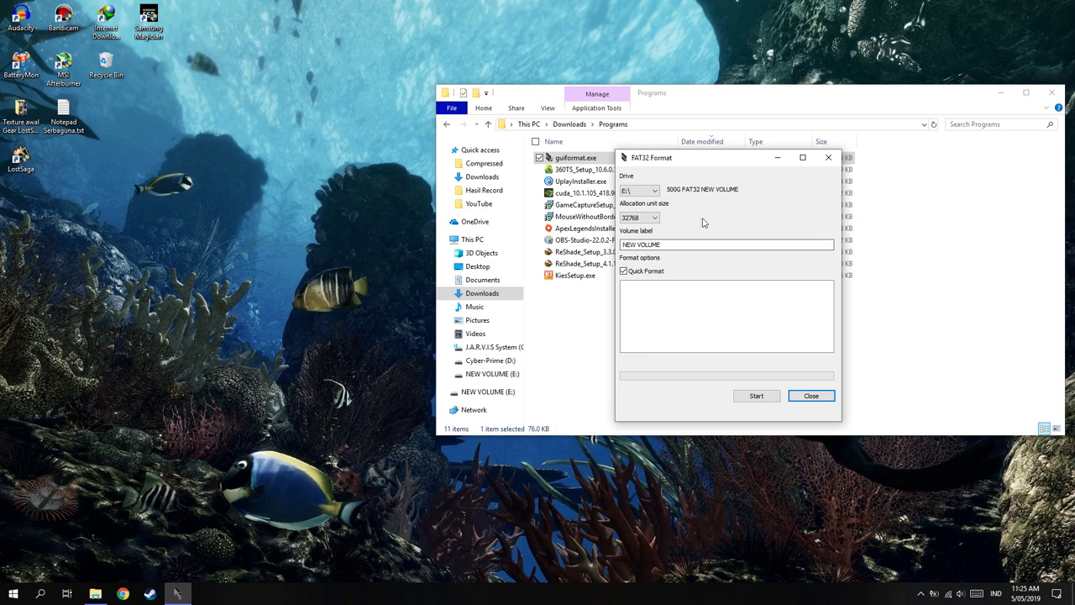
pyautogui.click(756, 401)
pyautogui.click(530, 333)
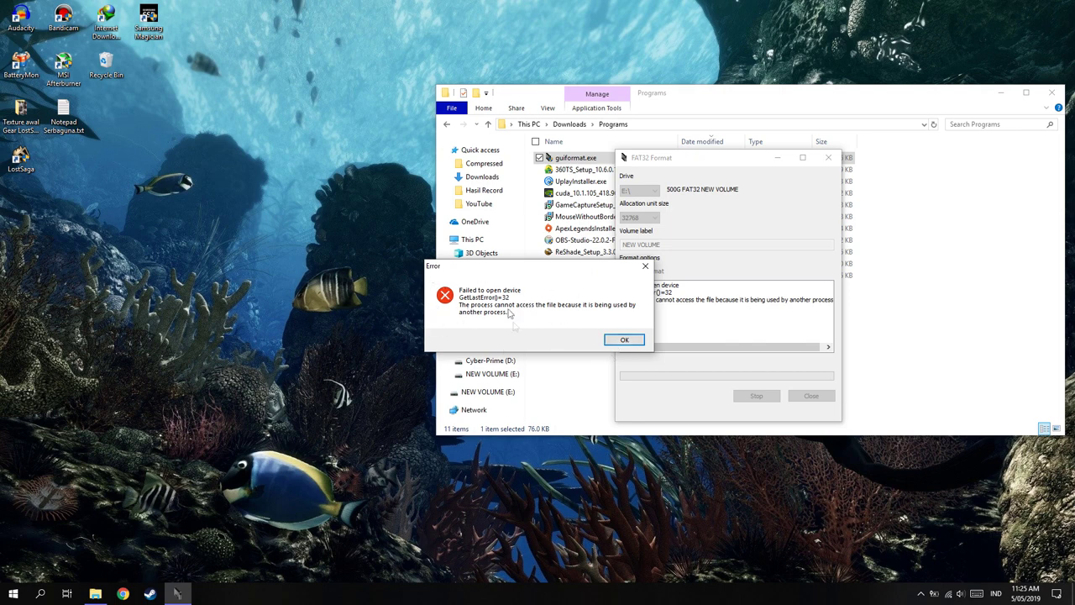
pyautogui.click(625, 341)
# Open drive E: in File Explorer and examine in Task Manager what Windows Explorer has open
pyautogui.click(477, 374)
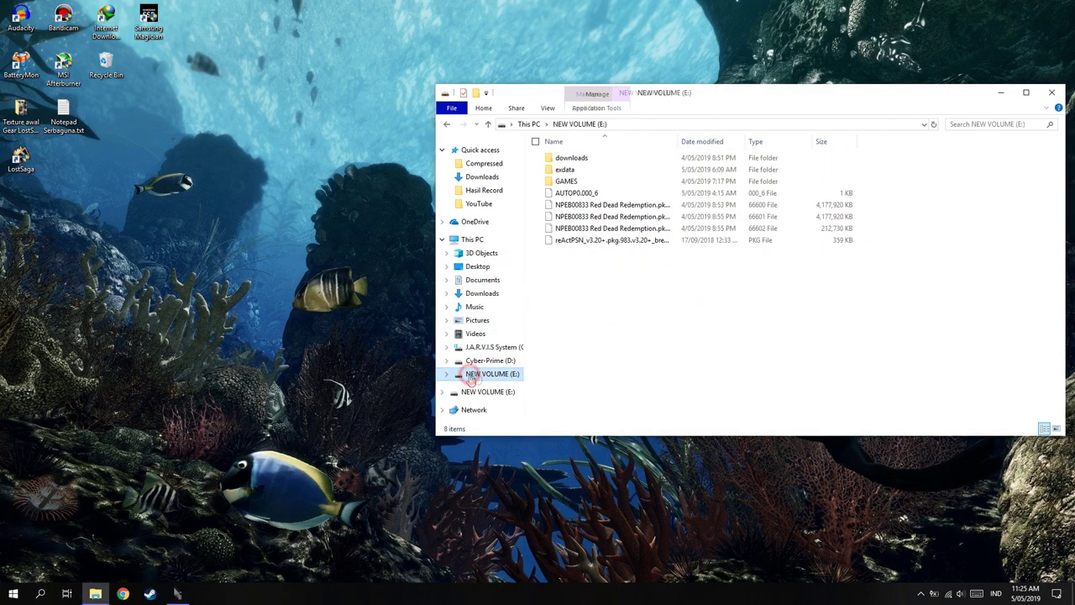
pyautogui.click(826, 599)
pyautogui.rightClick(826, 599)
pyautogui.click(848, 545)
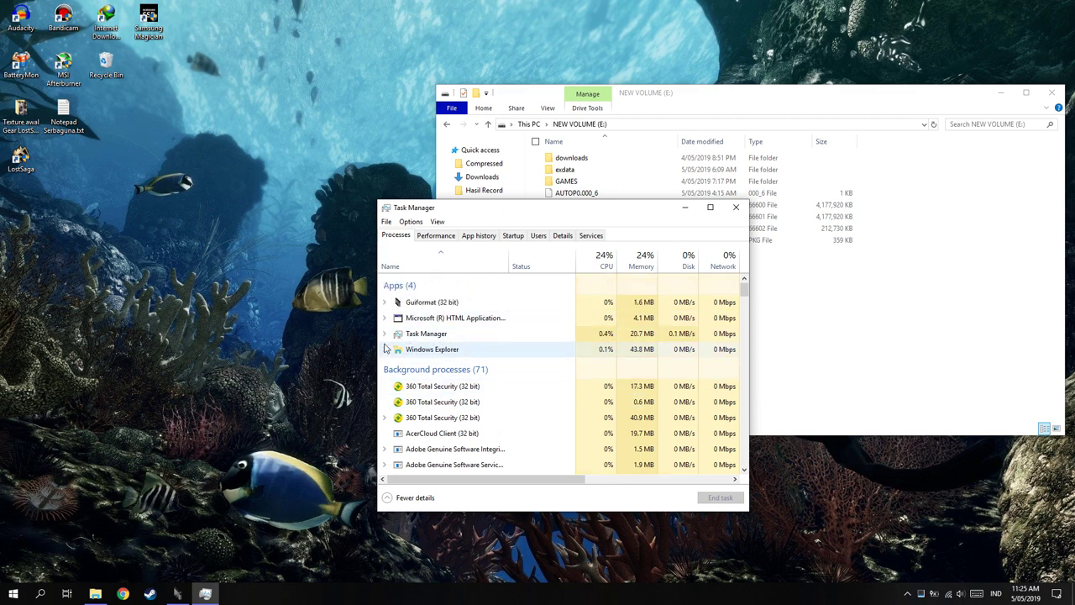
pyautogui.click(387, 348)
pyautogui.click(384, 350)
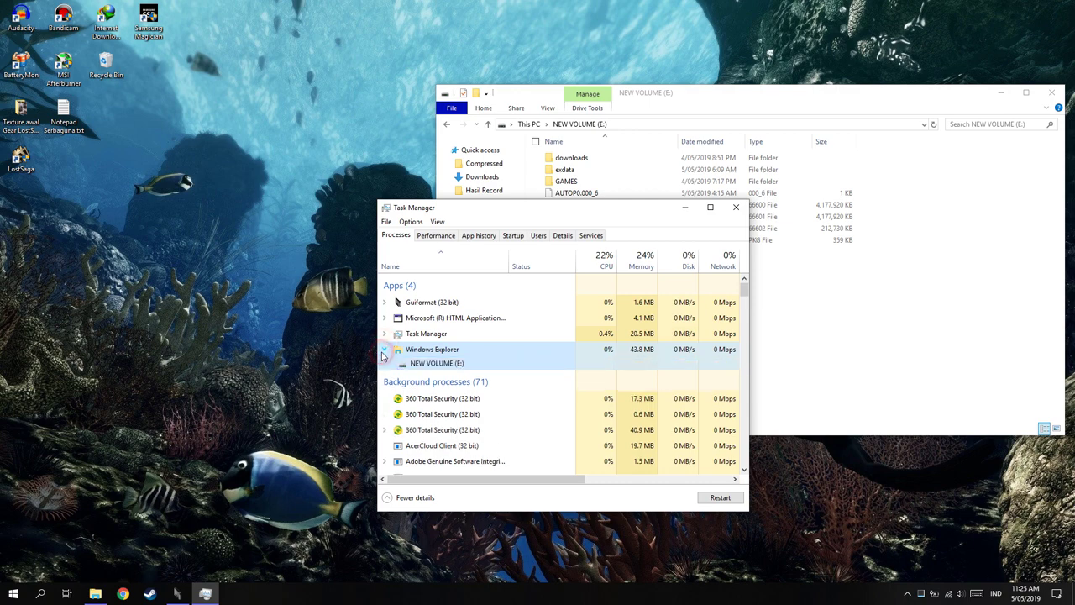
pyautogui.click(383, 351)
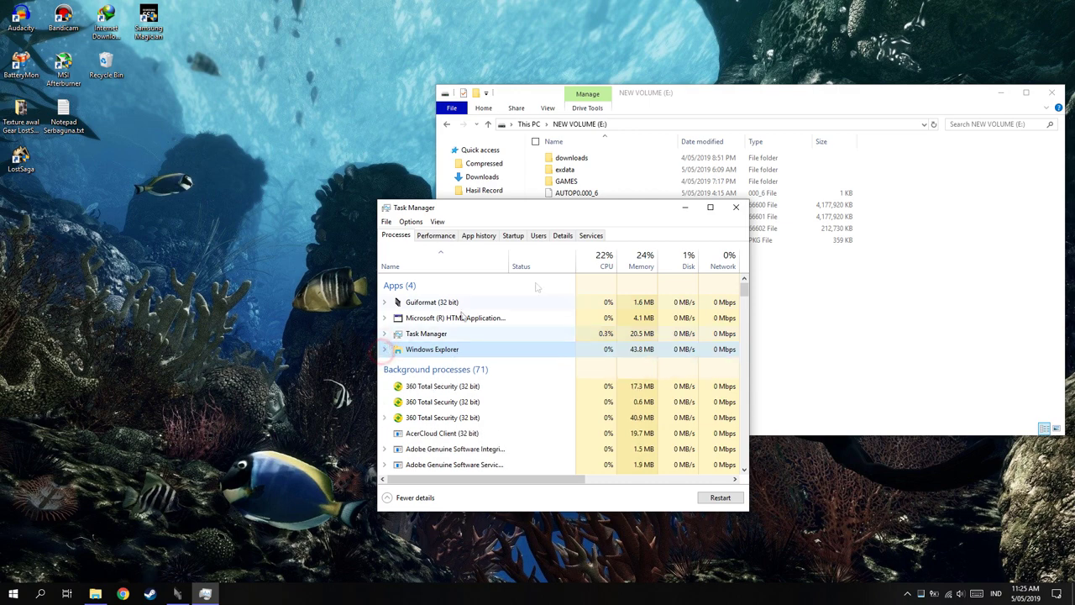
pyautogui.click(732, 215)
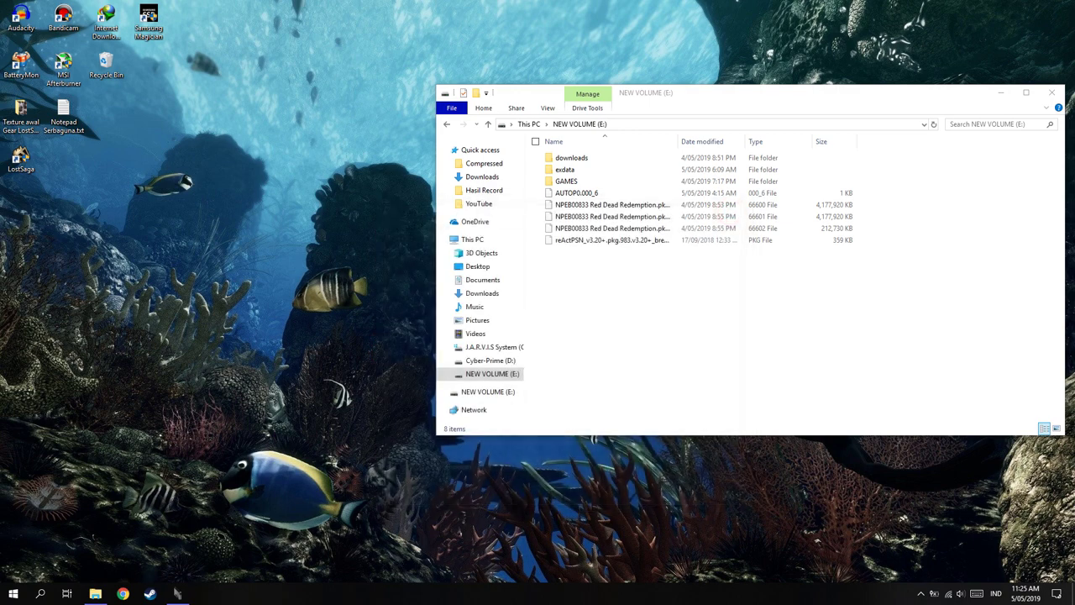
# Close the File Explorer window showing drive E: and start the FAT32 quick format of E: again
pyautogui.click(177, 593)
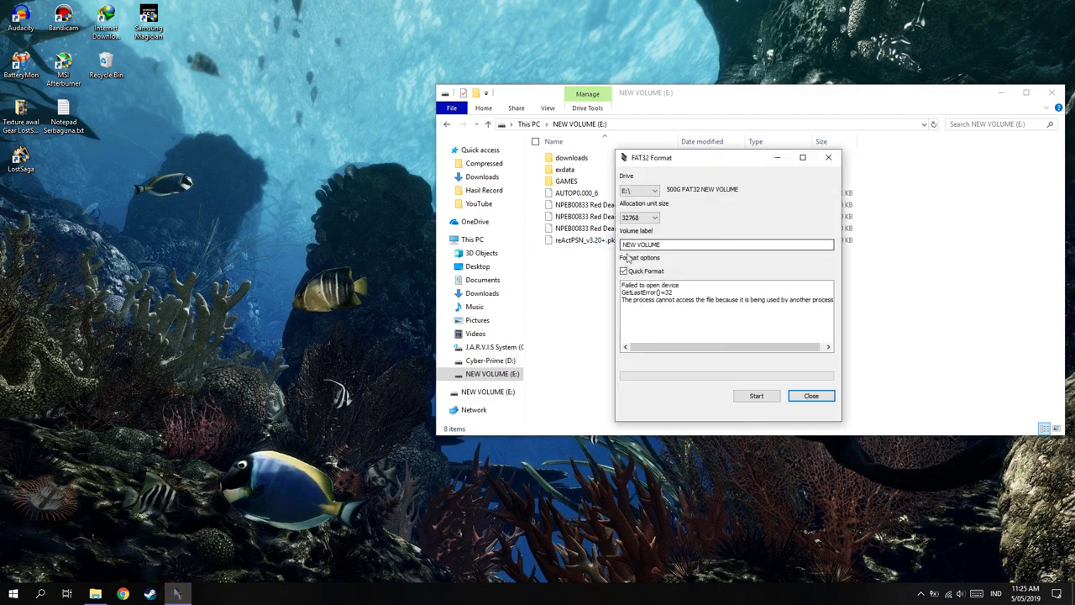
pyautogui.click(1058, 90)
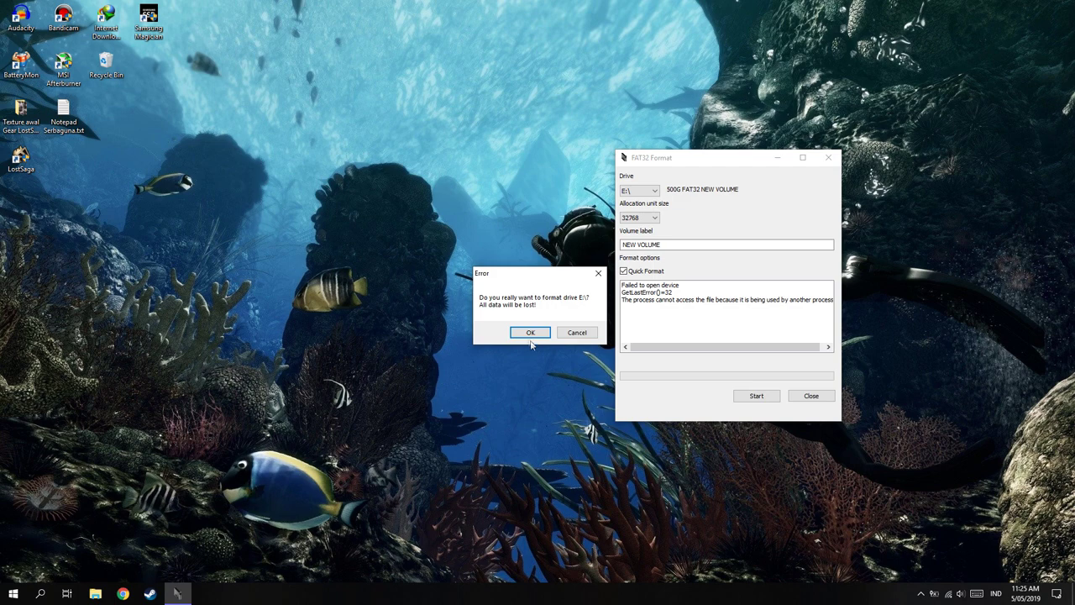
pyautogui.click(530, 331)
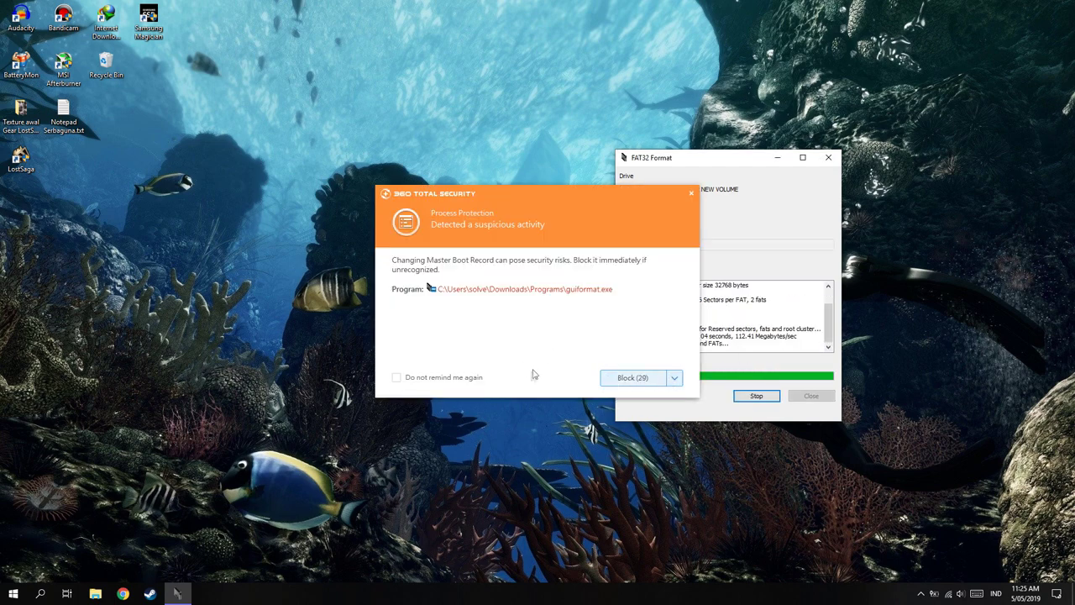
# Allow all guiformat.exe activity in the 360 Total Security alert and move the FAT32 Format window toward the middle of the desktop
pyautogui.click(672, 382)
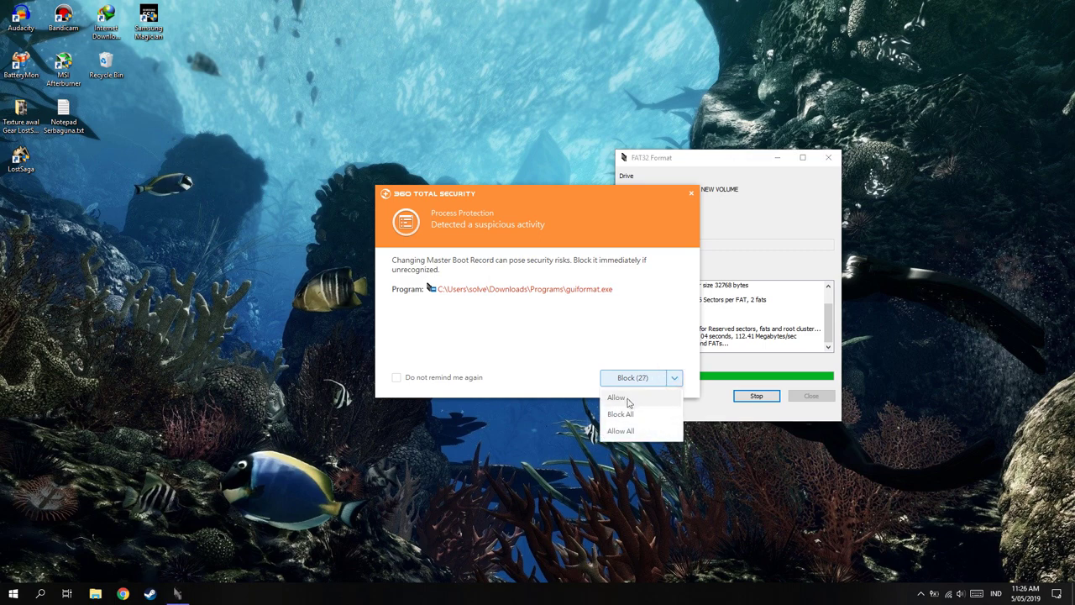
pyautogui.click(619, 426)
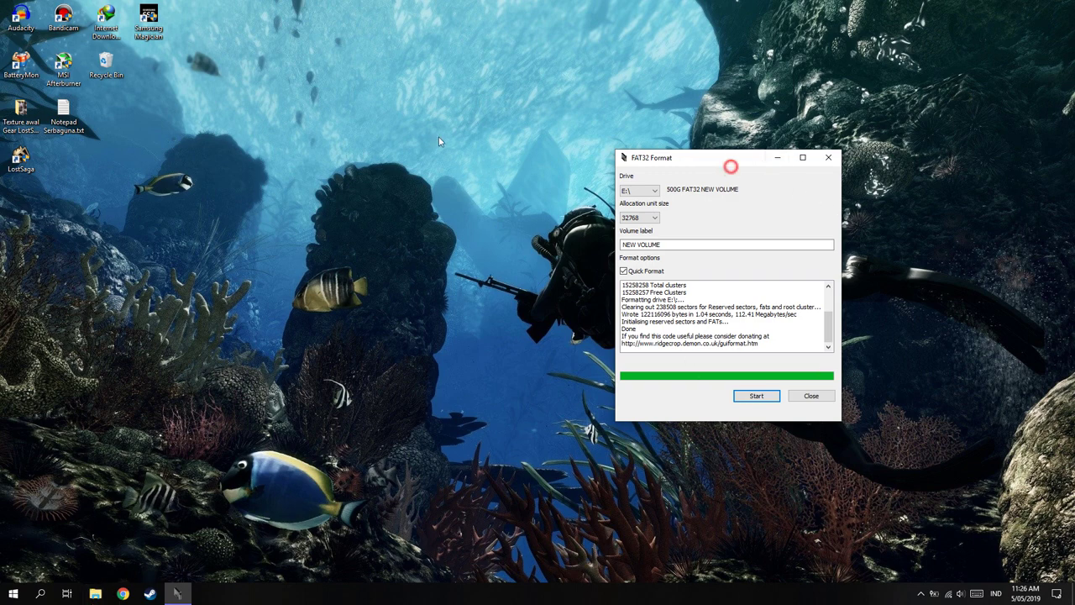
pyautogui.moveTo(726, 162); pyautogui.dragTo(519, 148)
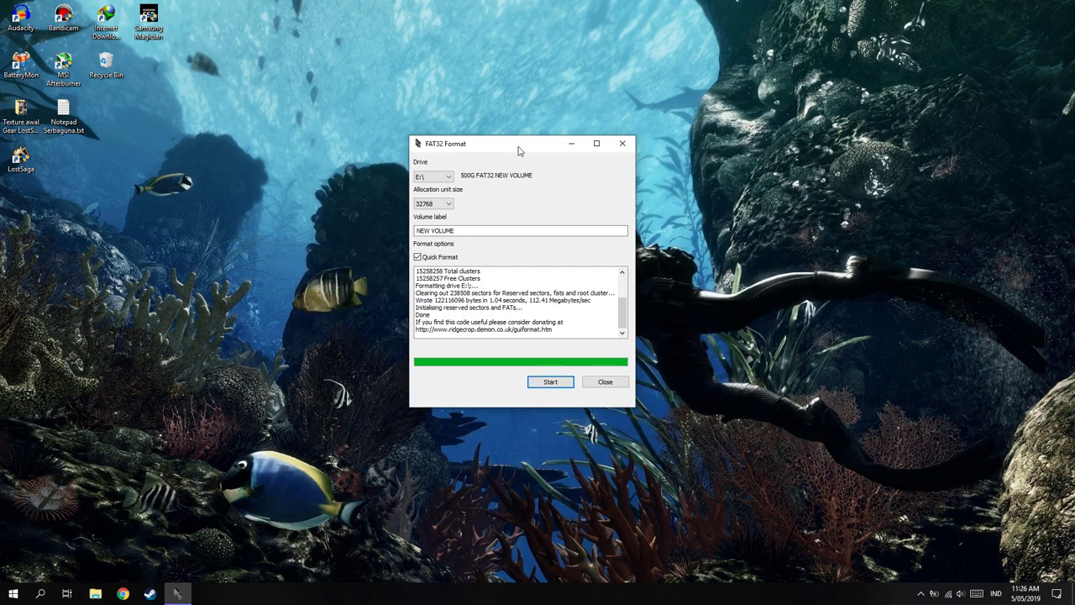
# Open drive E: in File Explorer to check its contents, and close both the Explorer window and FAT32 Format
pyautogui.click(95, 594)
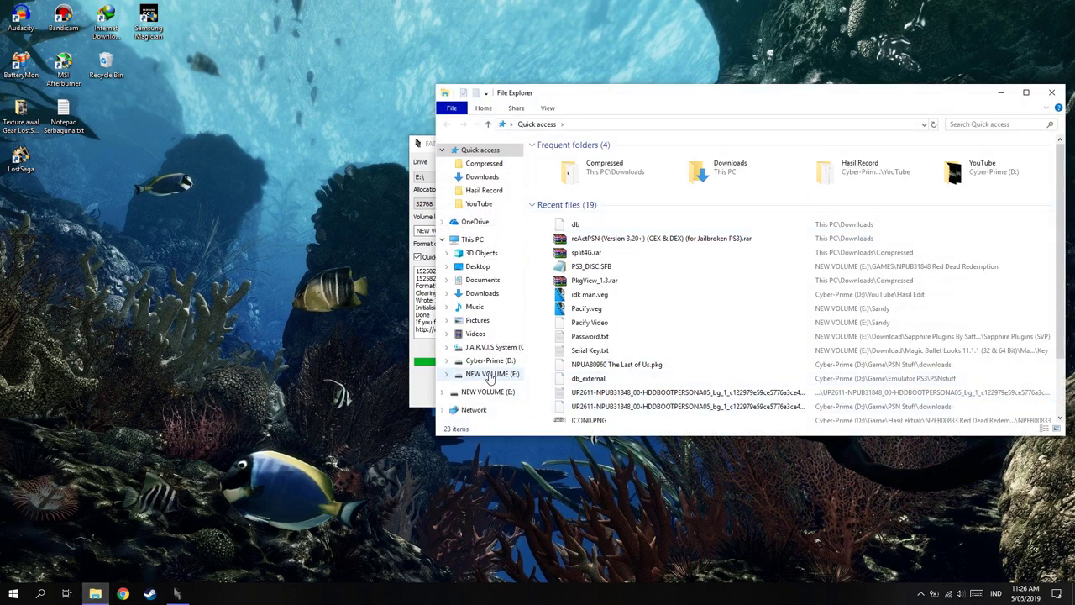
pyautogui.click(492, 375)
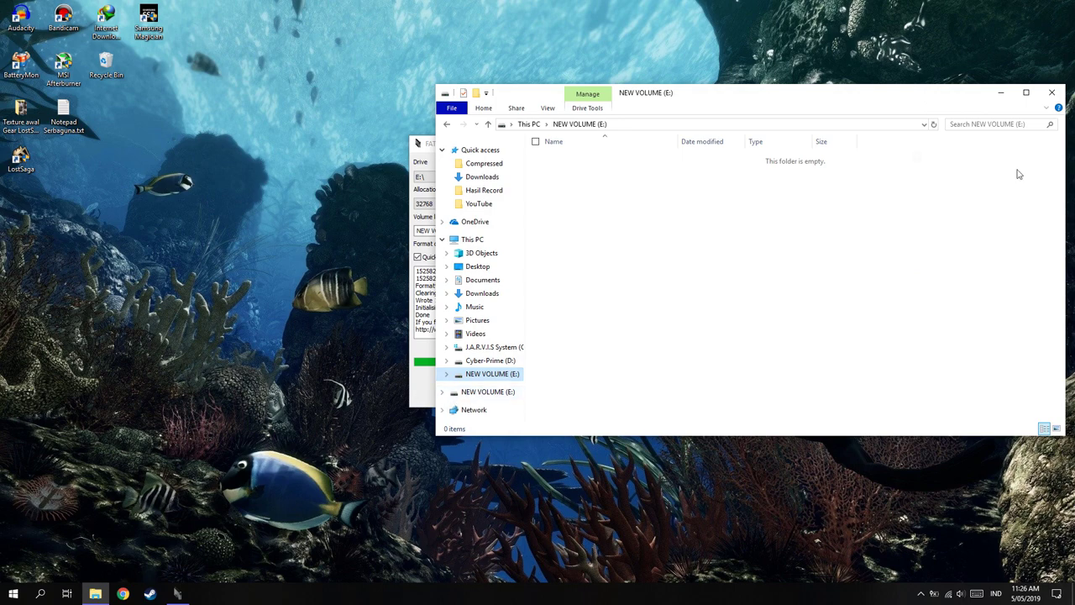
pyautogui.click(1051, 93)
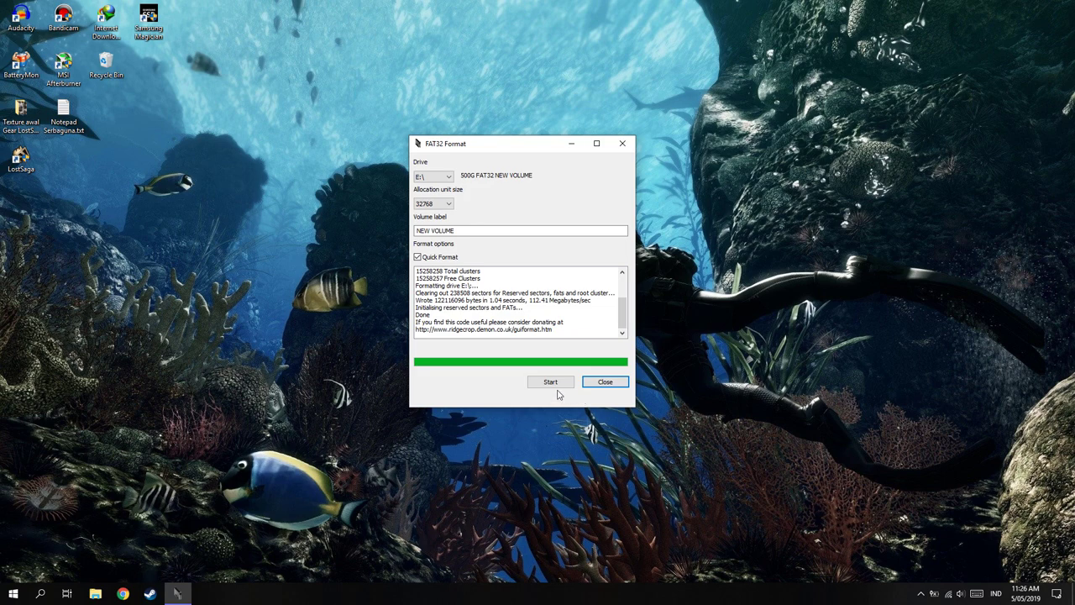
pyautogui.click(623, 144)
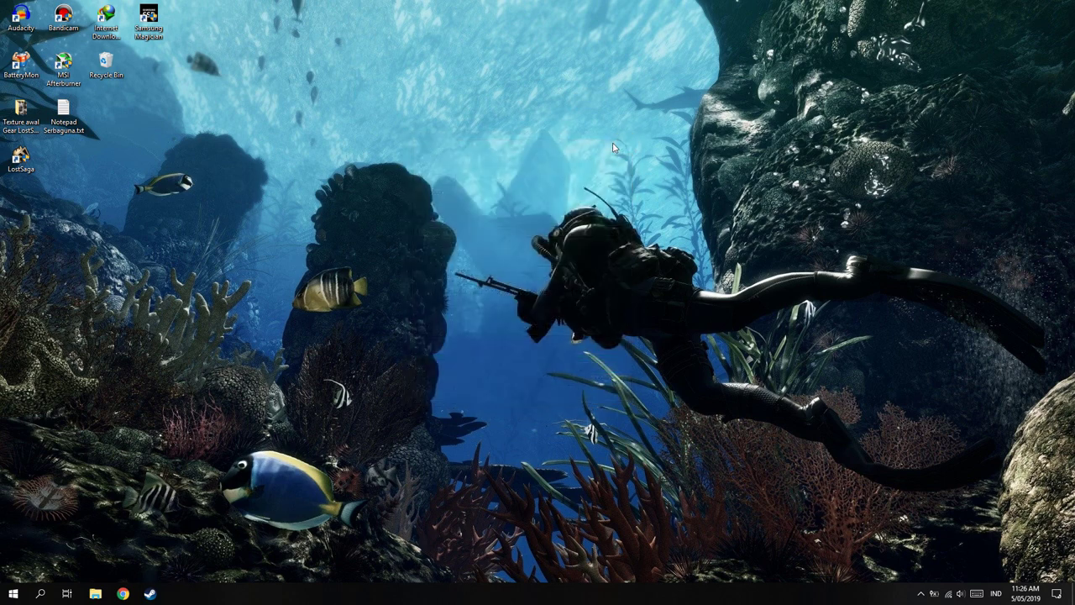